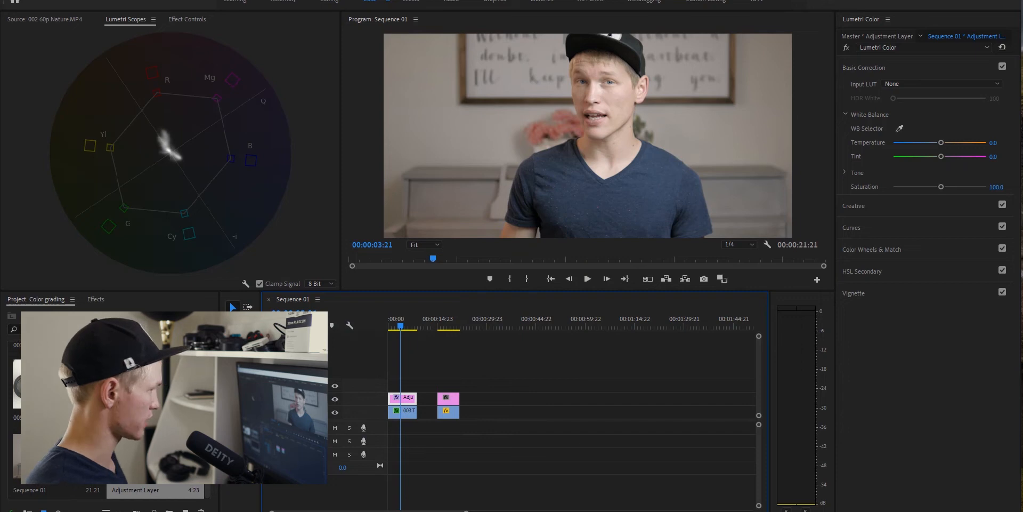
- Move the playhead to 00:00:03:10 on the first clip and open the RGB curves of its adjustment layer
{"action": "left_click", "coordinate": [170, 152]}
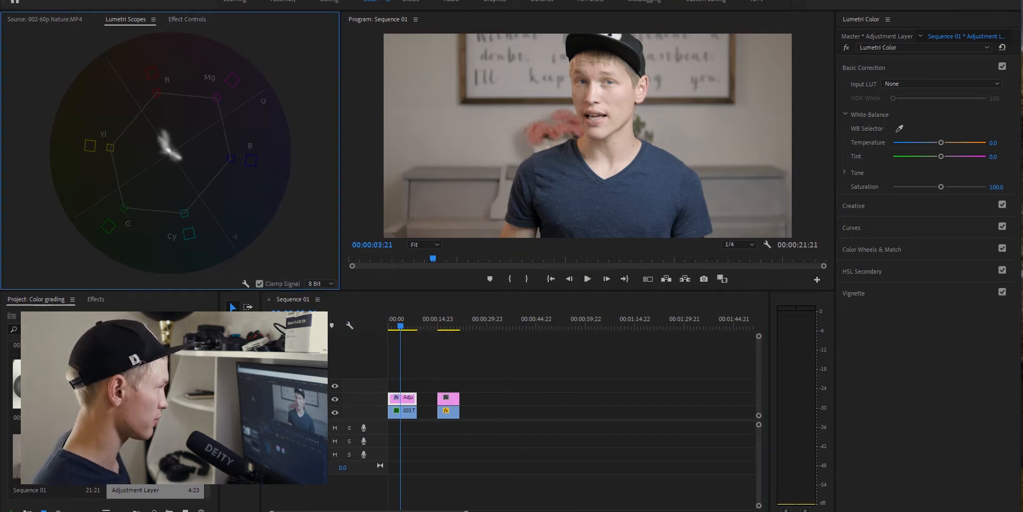
{"action": "left_click", "coordinate": [399, 320]}
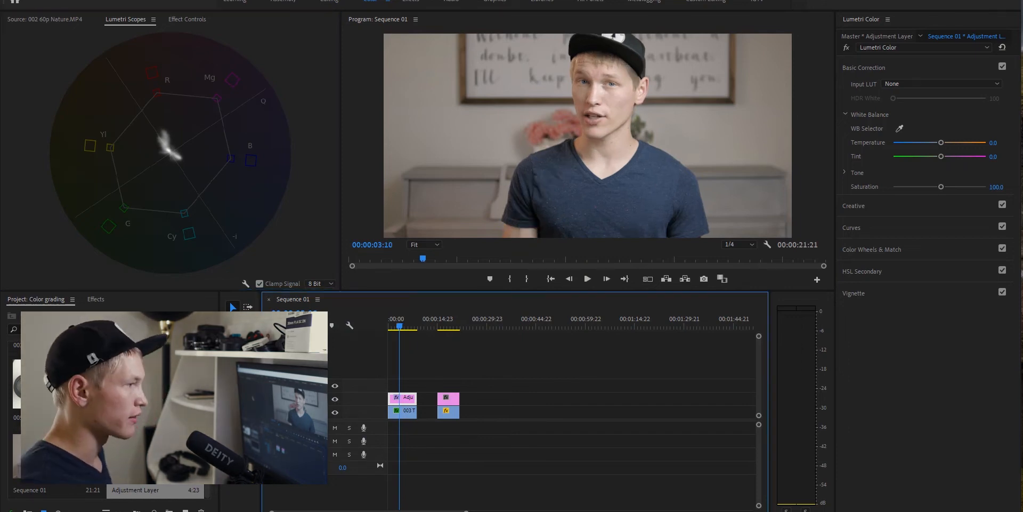
{"action": "left_click", "coordinate": [409, 413]}
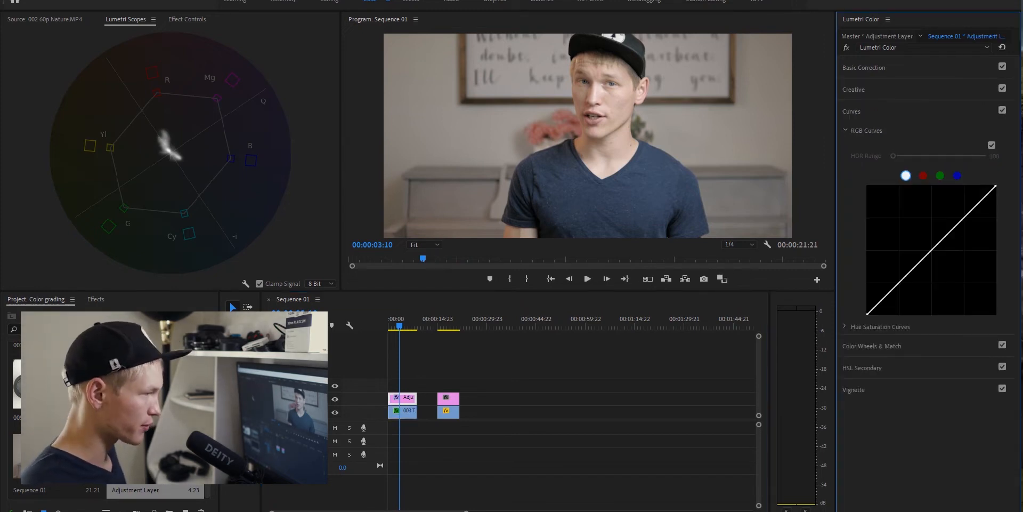
{"action": "left_click_drag", "start_coordinate": [898, 284], "coordinate": [899, 289]}
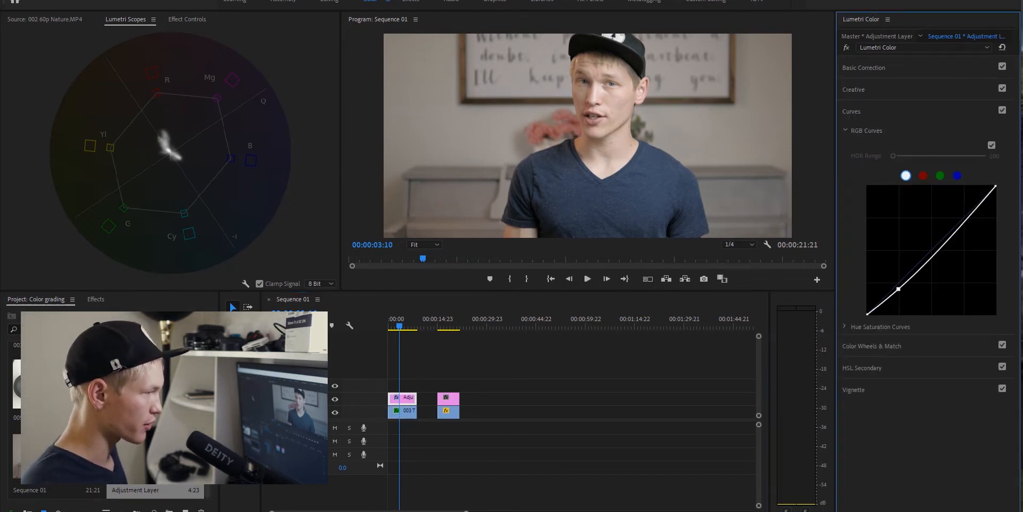
{"action": "left_click_drag", "start_coordinate": [963, 224], "coordinate": [964, 214]}
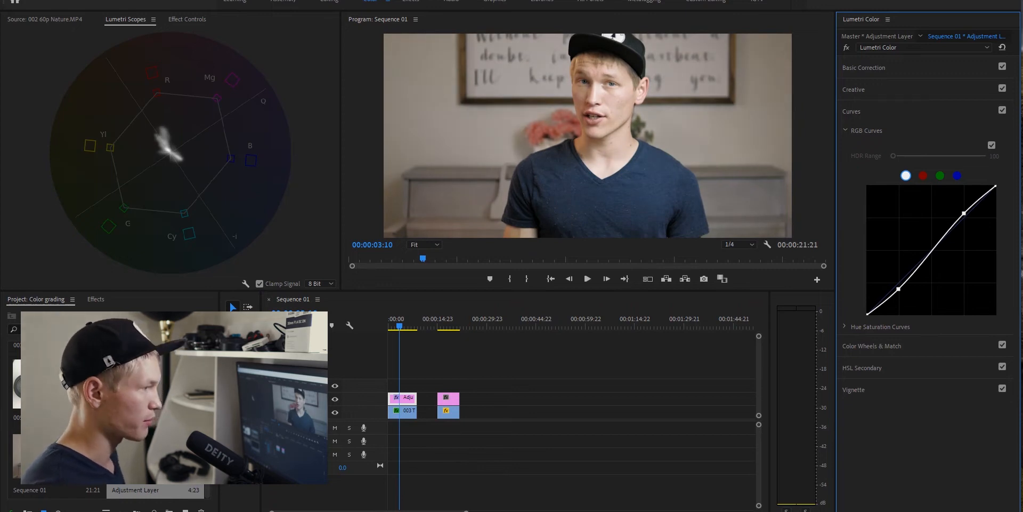
{"action": "double_click", "coordinate": [931, 250]}
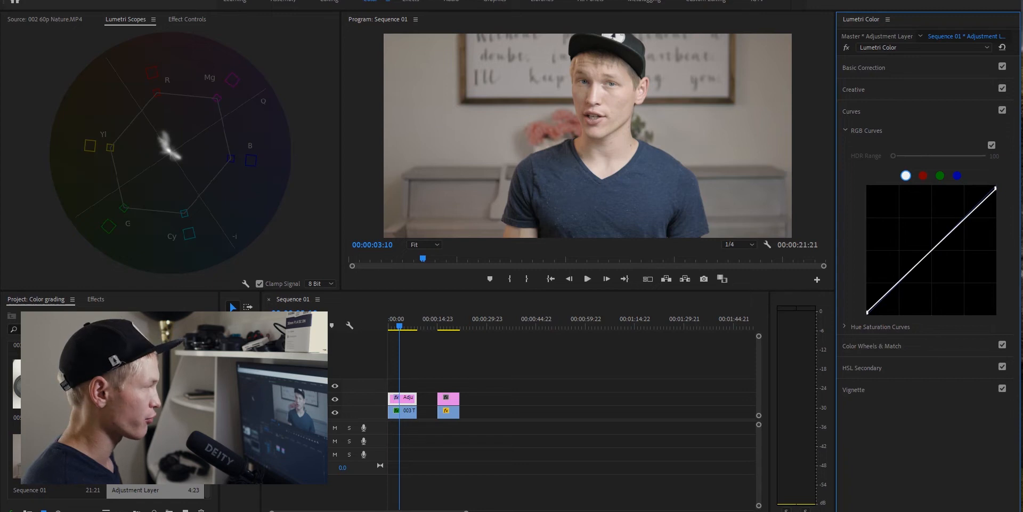
- Shape the white RGB curve into a gentle S by lowering the shadows and lifting the highlights, and save the project
{"action": "left_click_drag", "start_coordinate": [899, 283], "coordinate": [907, 289]}
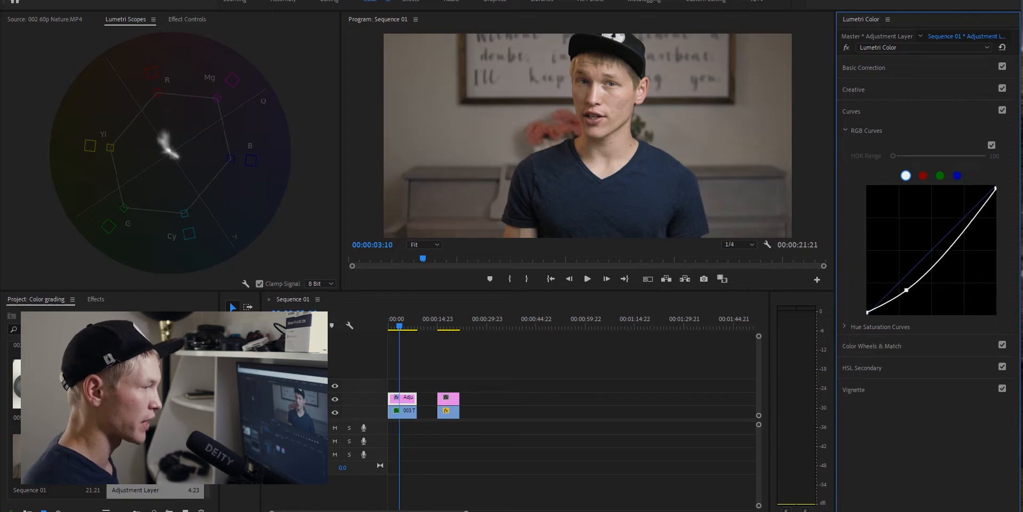
{"action": "left_click_drag", "start_coordinate": [966, 228], "coordinate": [963, 218]}
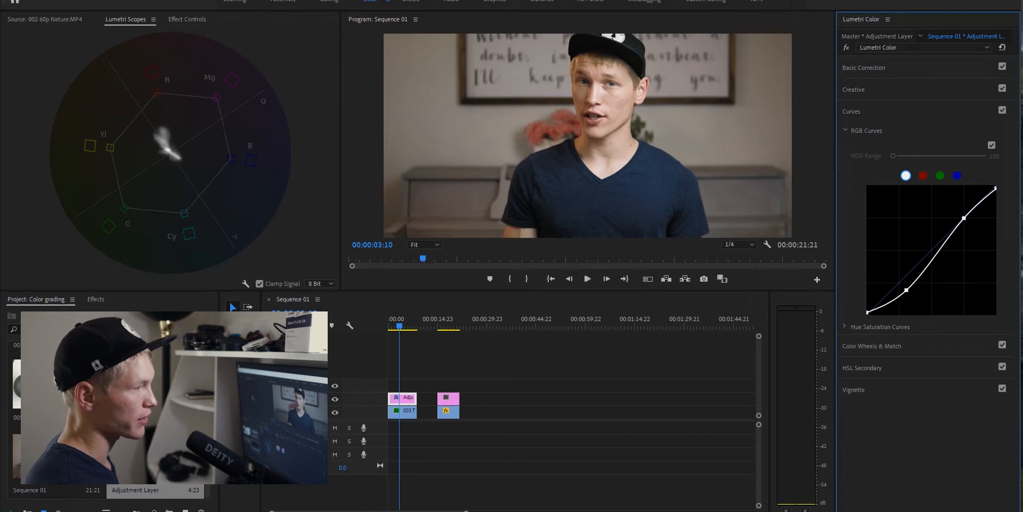
{"action": "key", "text": "ctrl+s"}
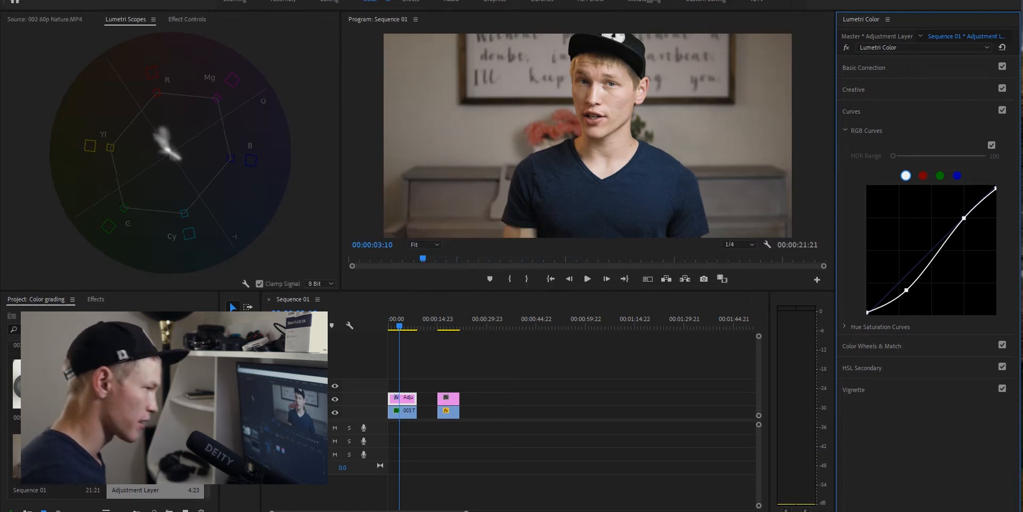
{"action": "left_click_drag", "start_coordinate": [964, 218], "coordinate": [962, 210]}
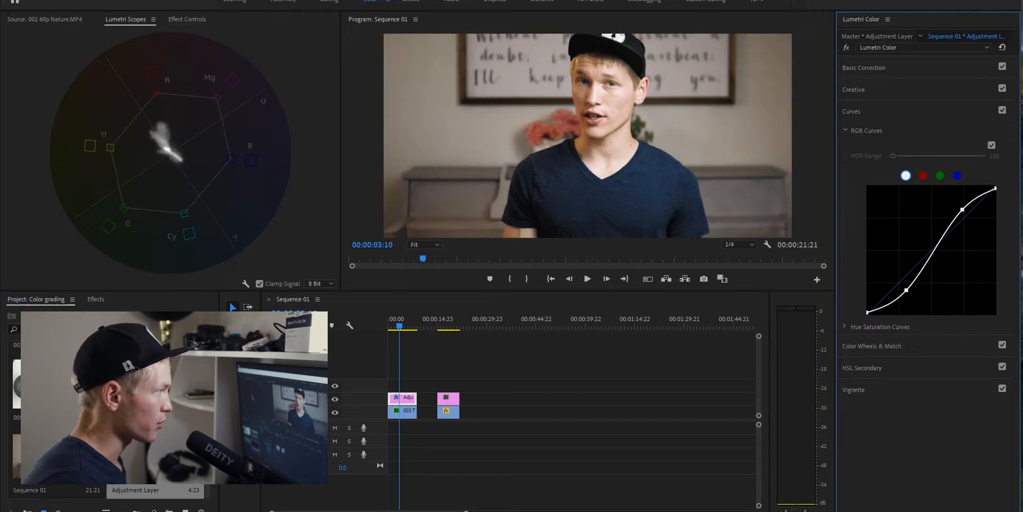
{"action": "left_click_drag", "start_coordinate": [963, 209], "coordinate": [964, 218]}
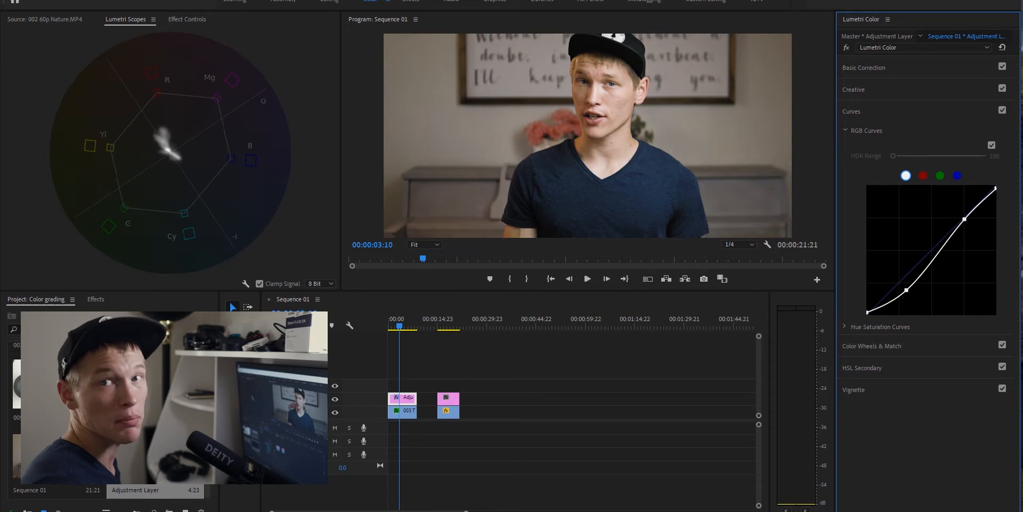
{"action": "left_click_drag", "start_coordinate": [965, 219], "coordinate": [964, 219]}
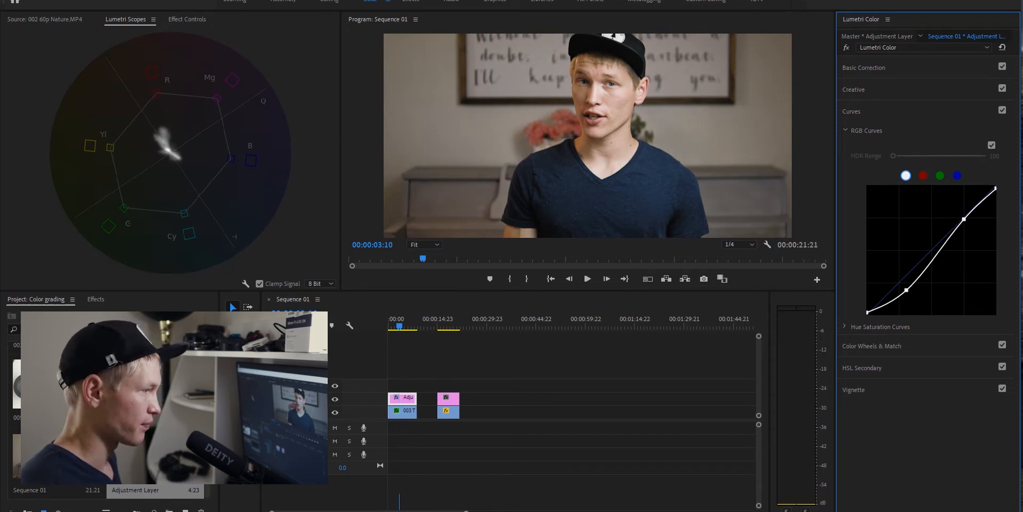
{"action": "left_click_drag", "start_coordinate": [906, 290], "coordinate": [903, 288]}
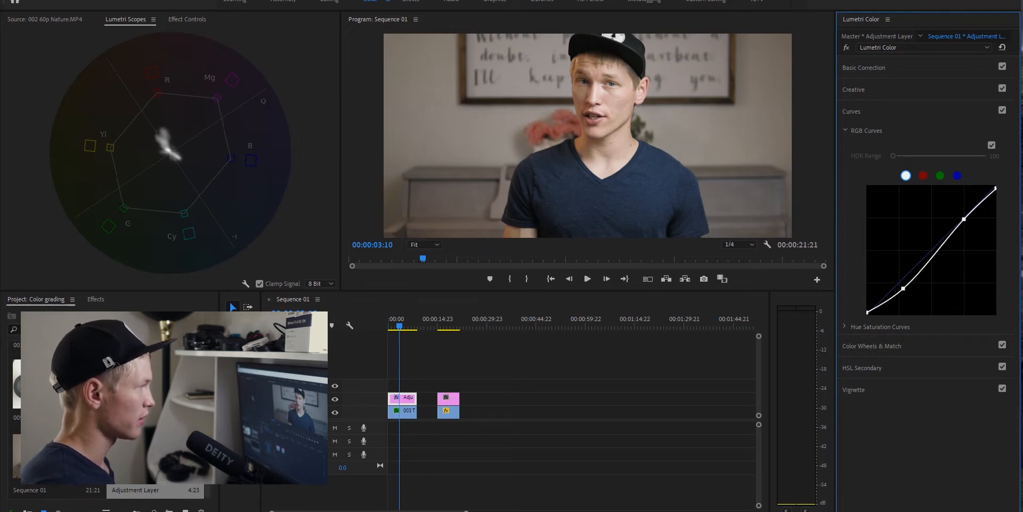
{"action": "left_click", "coordinate": [846, 130]}
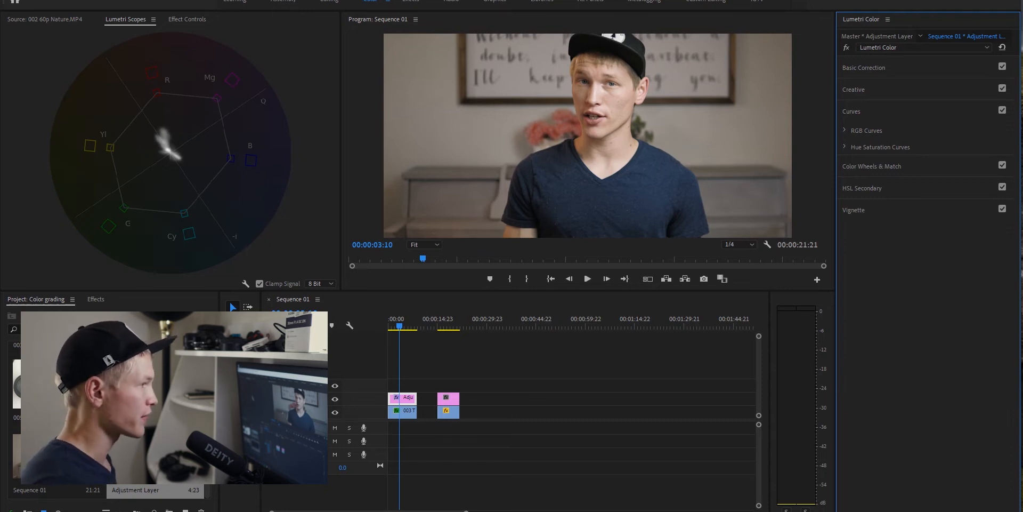
- Compare the image with the Lumetri Color effect switched off and on, leaving it enabled
{"action": "left_click", "coordinate": [847, 47]}
{"action": "left_click", "coordinate": [847, 47]}
{"action": "left_click", "coordinate": [846, 47]}
{"action": "left_click", "coordinate": [846, 47]}
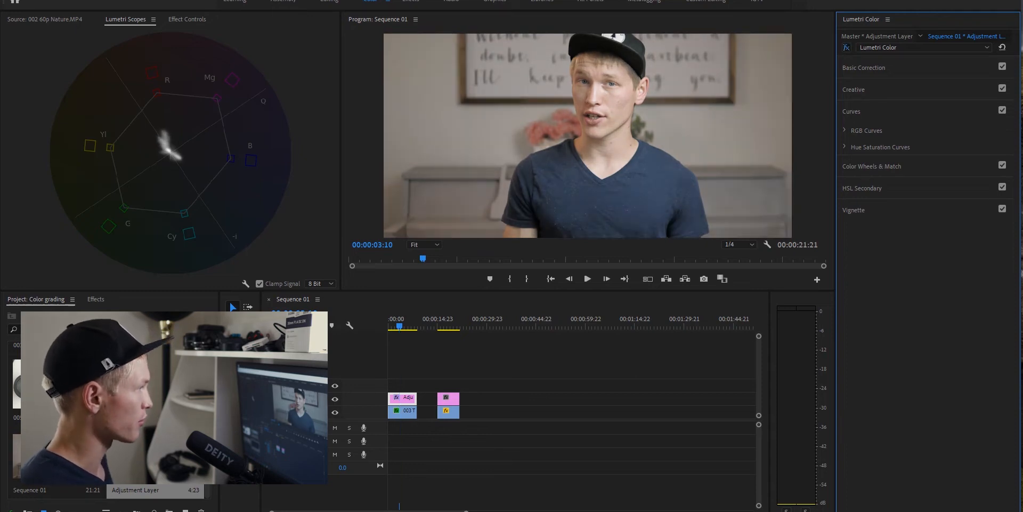
{"action": "left_click", "coordinate": [846, 47]}
{"action": "left_click", "coordinate": [846, 47]}
{"action": "left_click", "coordinate": [846, 48]}
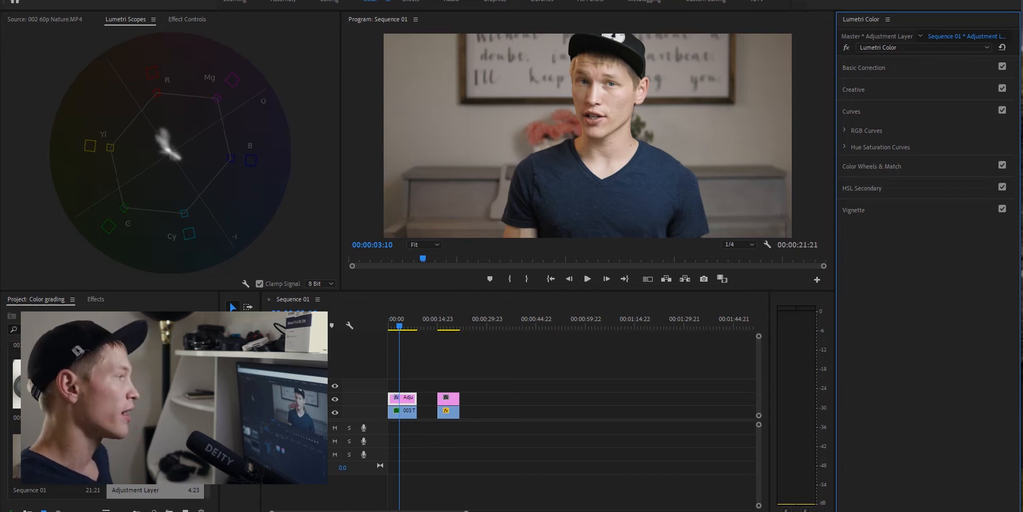
{"action": "left_click", "coordinate": [872, 166]}
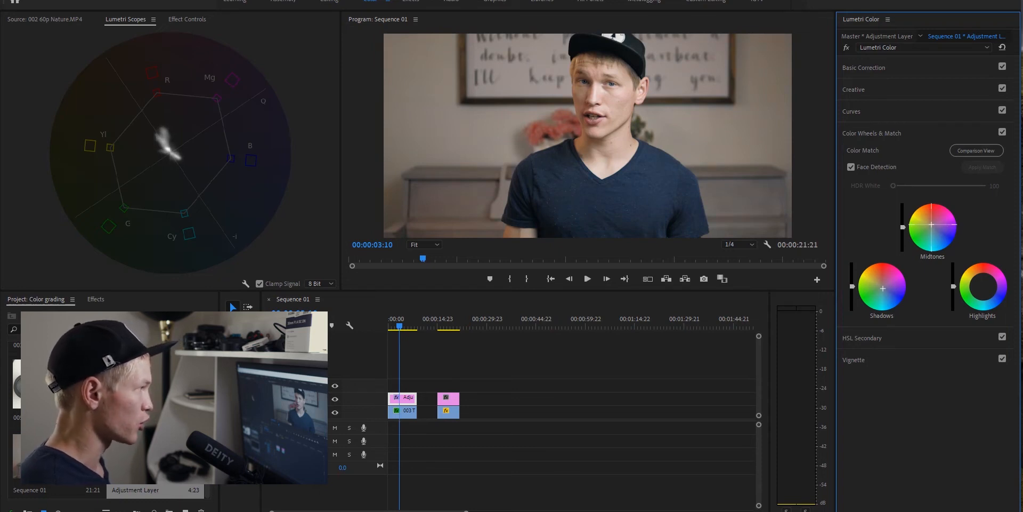
{"action": "left_click_drag", "start_coordinate": [931, 224], "coordinate": [929, 218]}
{"action": "left_click_drag", "start_coordinate": [883, 288], "coordinate": [882, 293]}
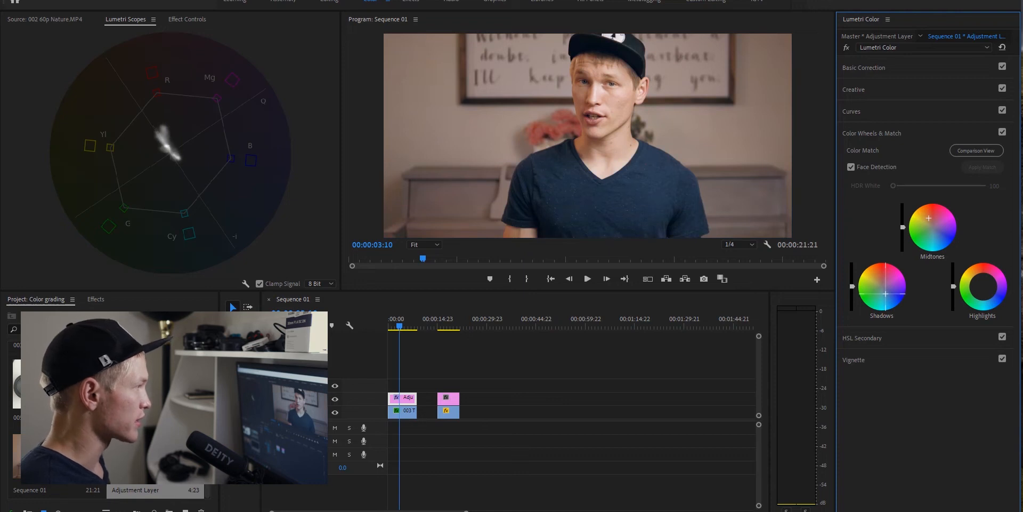
{"action": "left_click_drag", "start_coordinate": [886, 293], "coordinate": [885, 294]}
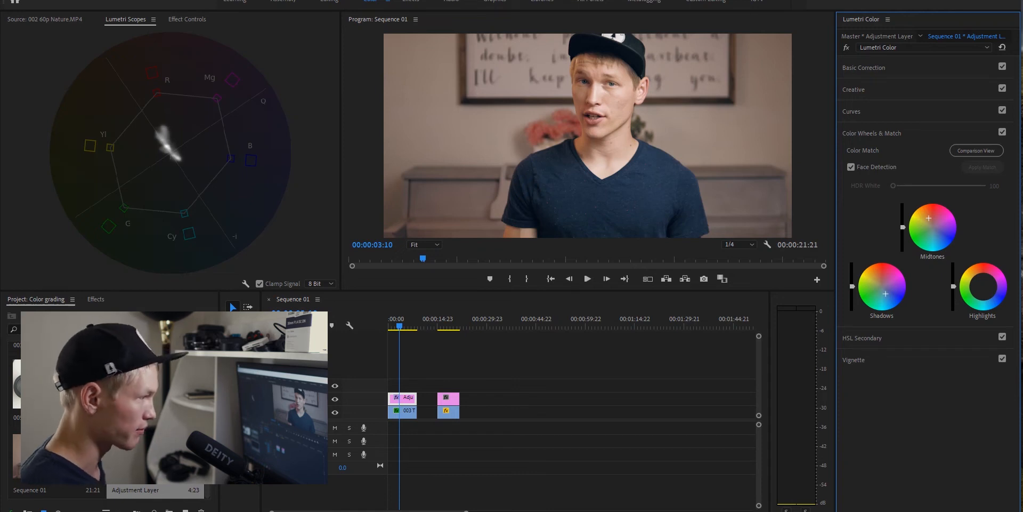
{"action": "double_click", "coordinate": [933, 227]}
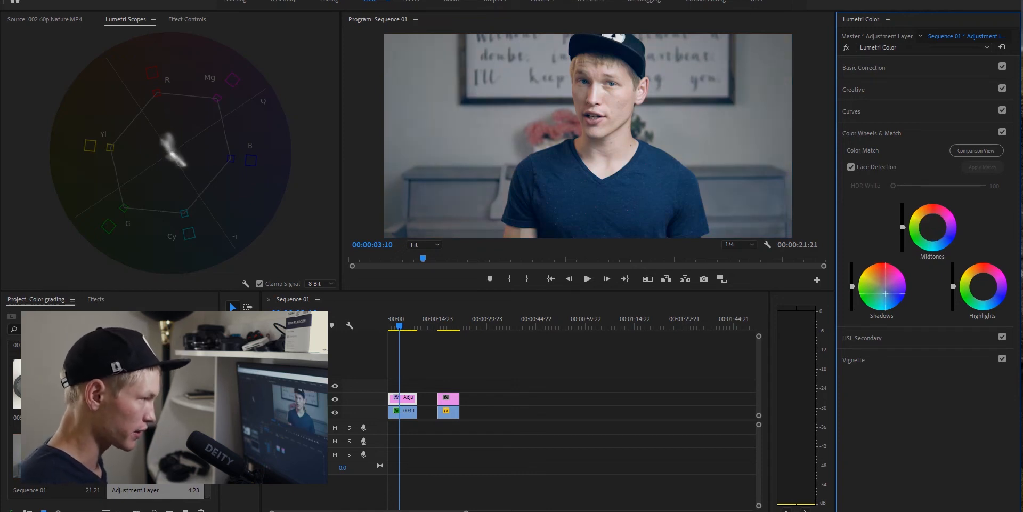
{"action": "double_click", "coordinate": [882, 287]}
- Tint the shadows slightly toward blue and the midtones slightly toward orange with the color wheels
{"action": "left_click_drag", "start_coordinate": [882, 286], "coordinate": [883, 290]}
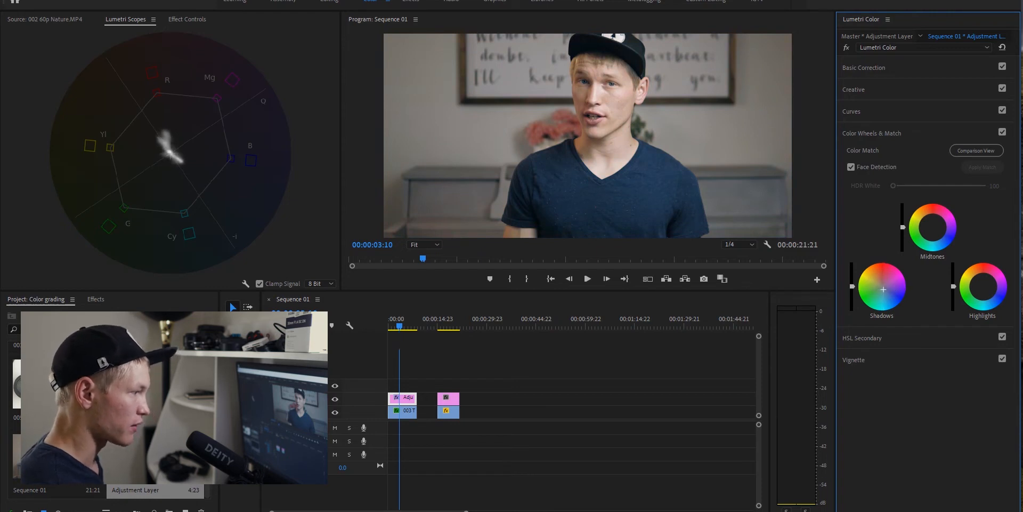
{"action": "left_click_drag", "start_coordinate": [932, 227], "coordinate": [931, 224]}
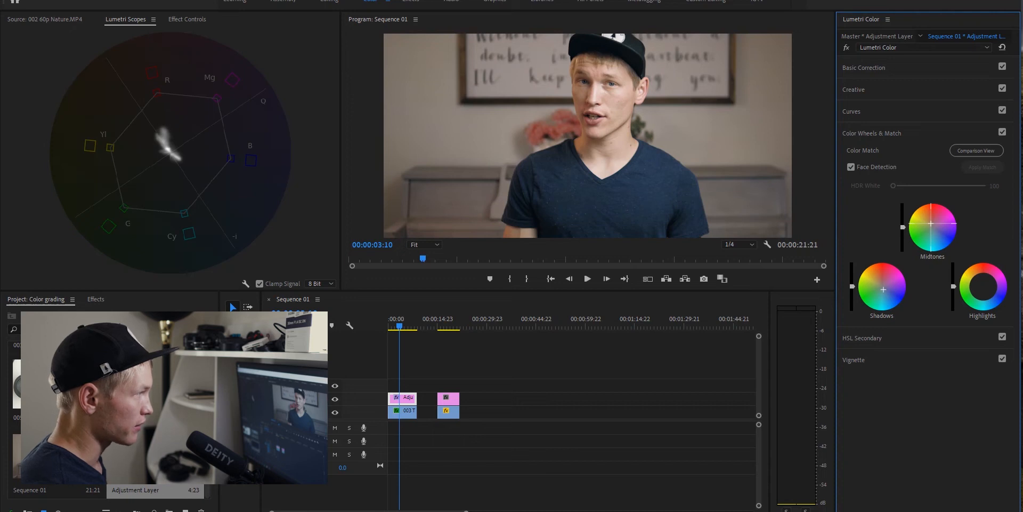
{"action": "left_click_drag", "start_coordinate": [932, 224], "coordinate": [931, 222]}
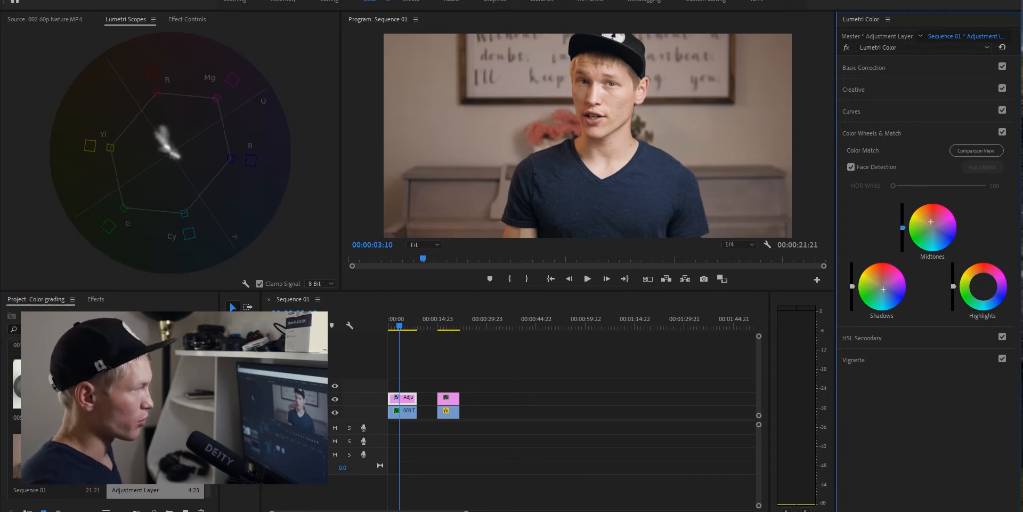
- Darken the midtones slightly and save, checking the image with the Lumetri grade off and on
{"action": "mouse_move", "coordinate": [903, 227]}
{"action": "left_mouse_down"}
{"action": "mouse_move", "coordinate": [903, 246]}
{"action": "mouse_move", "coordinate": [903, 226]}
{"action": "left_mouse_up"}
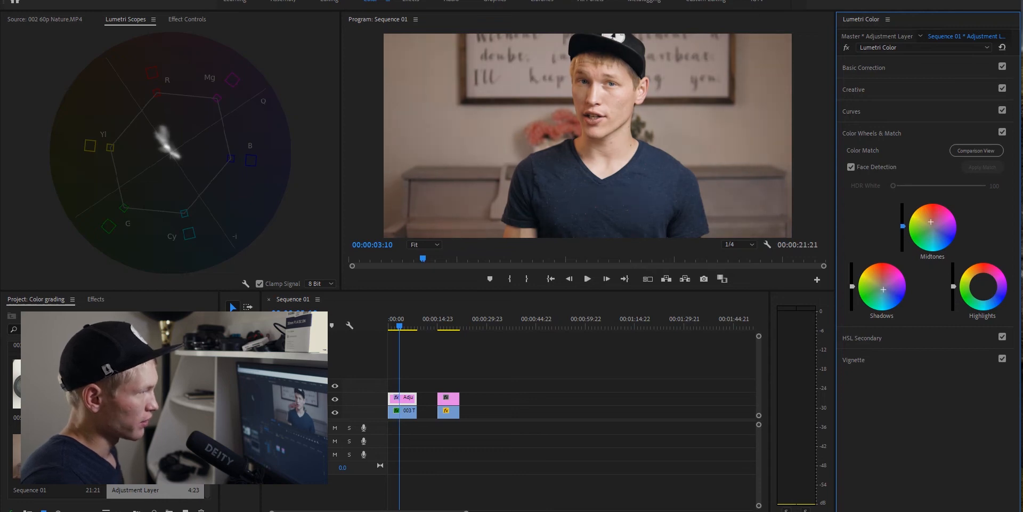
{"action": "left_click_drag", "start_coordinate": [902, 227], "coordinate": [902, 230]}
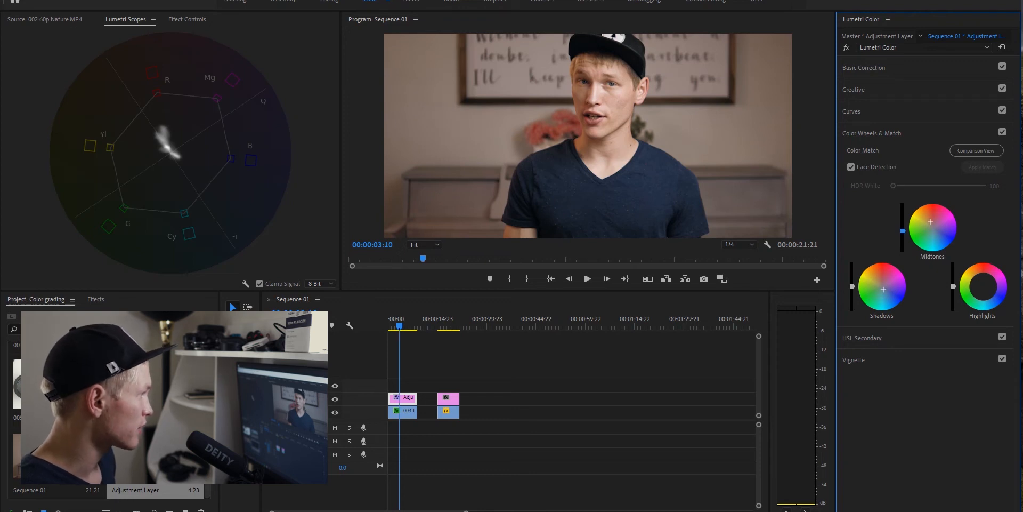
{"action": "key", "text": "ctrl+s"}
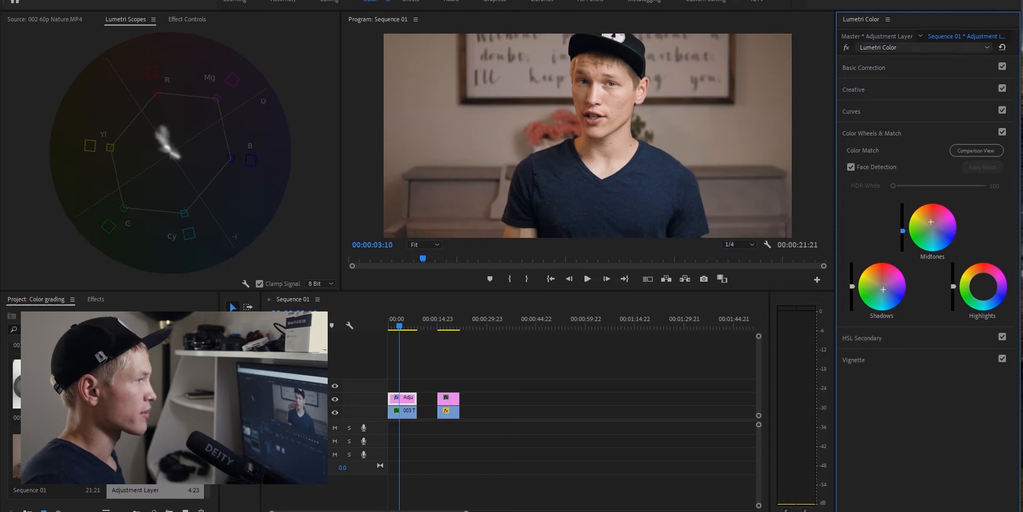
{"action": "left_click", "coordinate": [847, 48]}
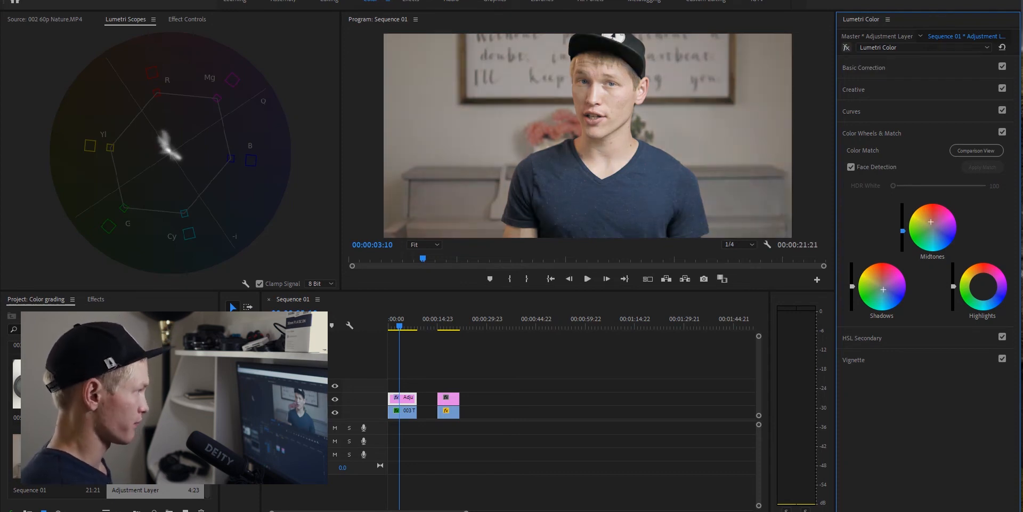
{"action": "left_click", "coordinate": [846, 47]}
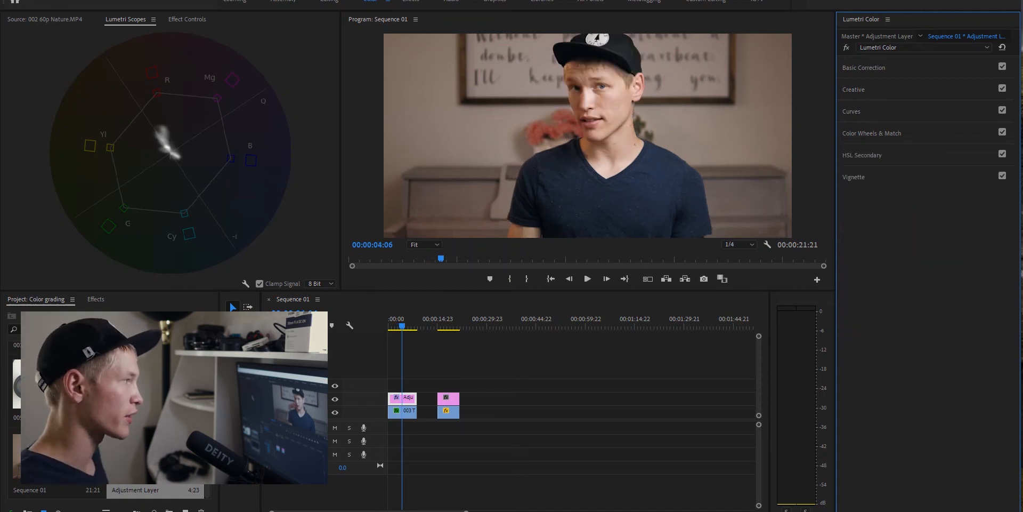
- Set the Basic Correction saturation to 90 and save the project
{"action": "left_click", "coordinate": [864, 67]}
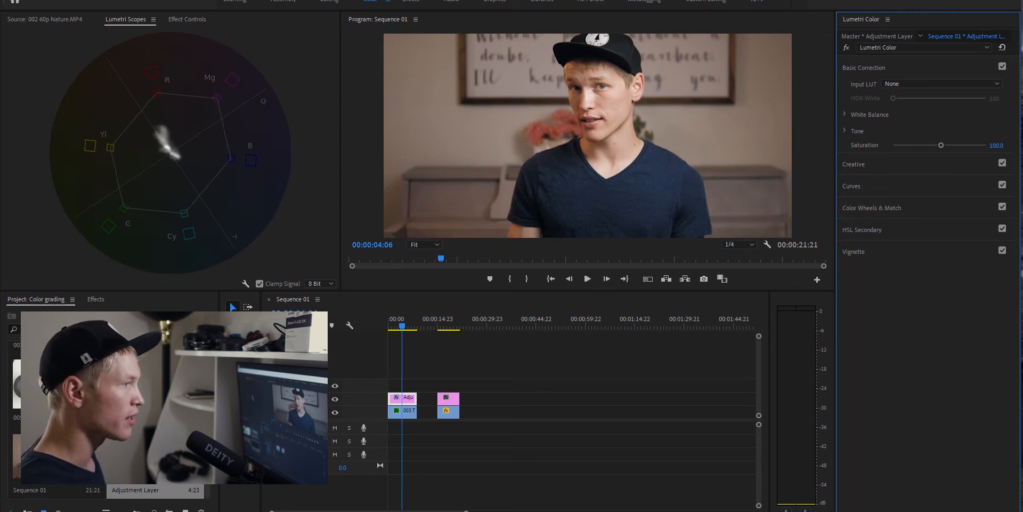
{"action": "left_click_drag", "start_coordinate": [941, 145], "coordinate": [989, 145]}
{"action": "left_click", "coordinate": [997, 146]}
{"action": "type", "text": "90"}
{"action": "key", "text": "Return"}
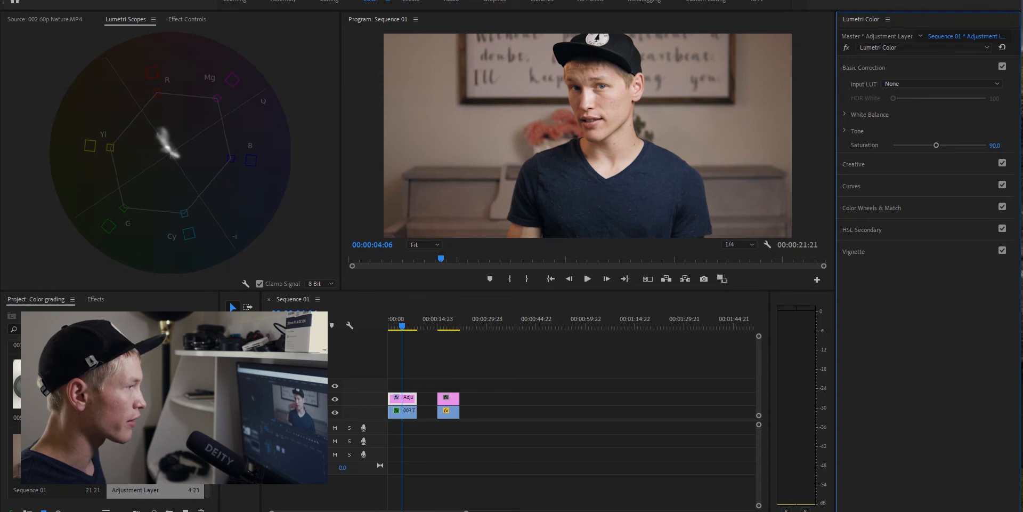
{"action": "left_click", "coordinate": [845, 131]}
{"action": "left_click", "coordinate": [845, 131]}
{"action": "key", "text": "ctrl+s"}
- Sample the skin tone from the man's face as the key color for the HSL Secondary correction
{"action": "left_click", "coordinate": [862, 229]}
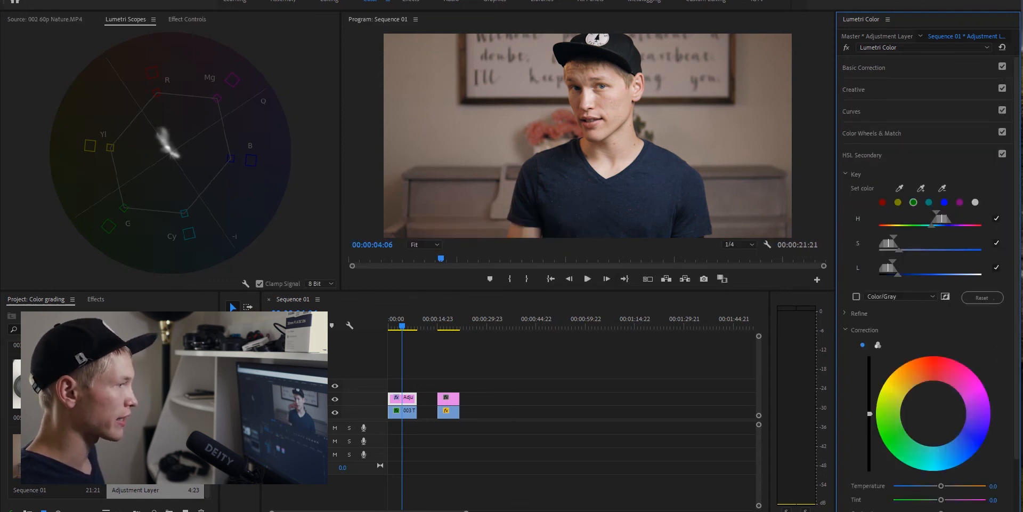
{"action": "left_click", "coordinate": [899, 188]}
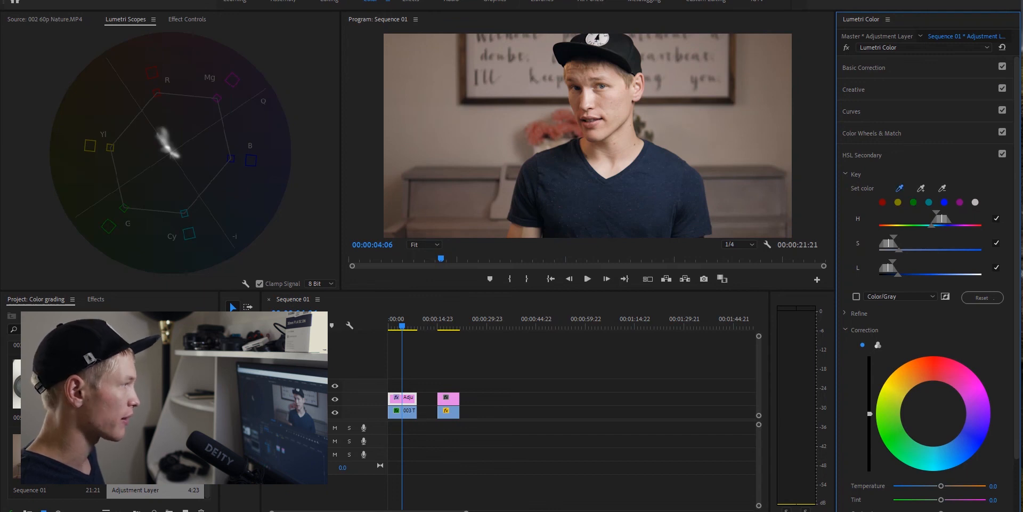
{"action": "left_click", "coordinate": [584, 99]}
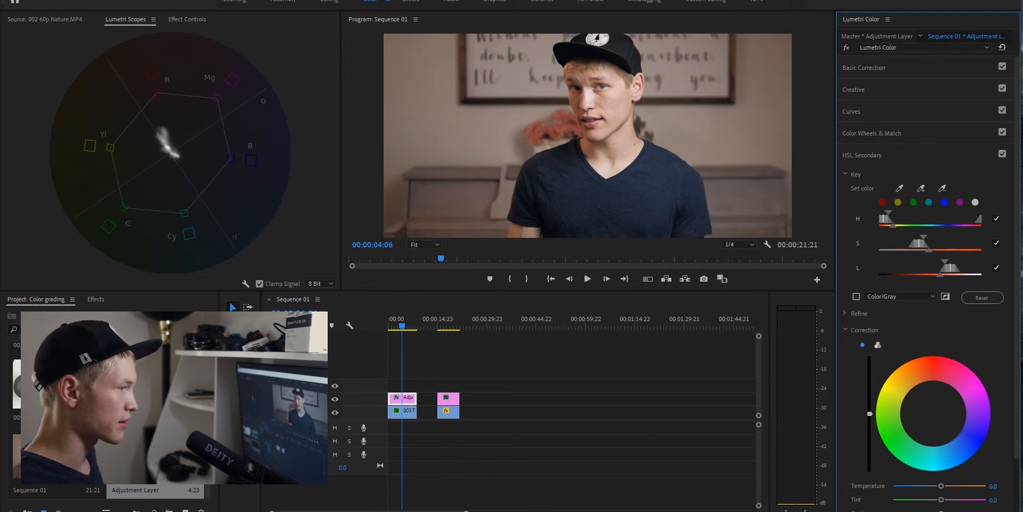
- Widen the key's saturation and luminance ranges to cover more of the skin, previewing the Color/Gray mask only while adjusting
{"action": "left_click", "coordinate": [857, 296]}
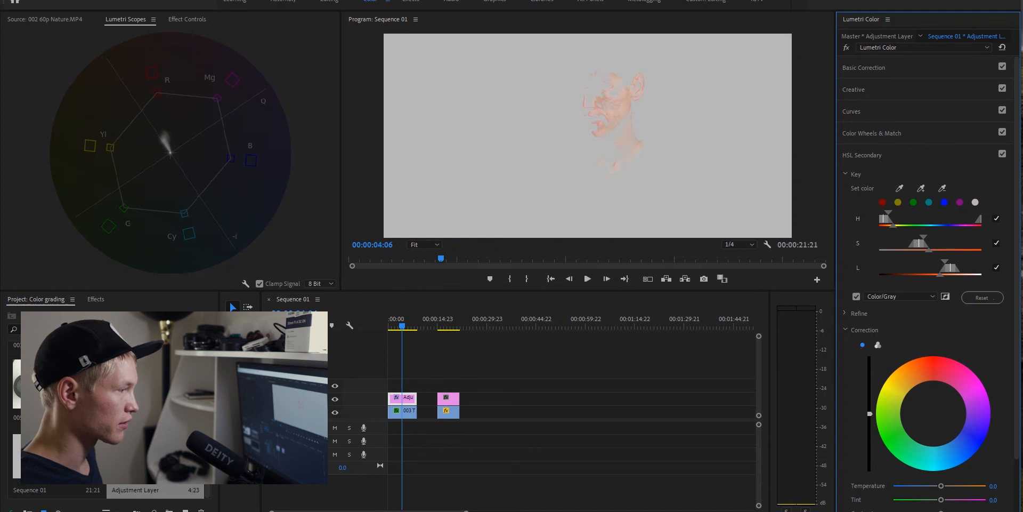
{"action": "mouse_move", "coordinate": [929, 250]}
{"action": "left_mouse_down"}
{"action": "mouse_move", "coordinate": [981, 249]}
{"action": "mouse_move", "coordinate": [951, 250]}
{"action": "mouse_move", "coordinate": [917, 275]}
{"action": "mouse_move", "coordinate": [936, 266]}
{"action": "left_mouse_up"}
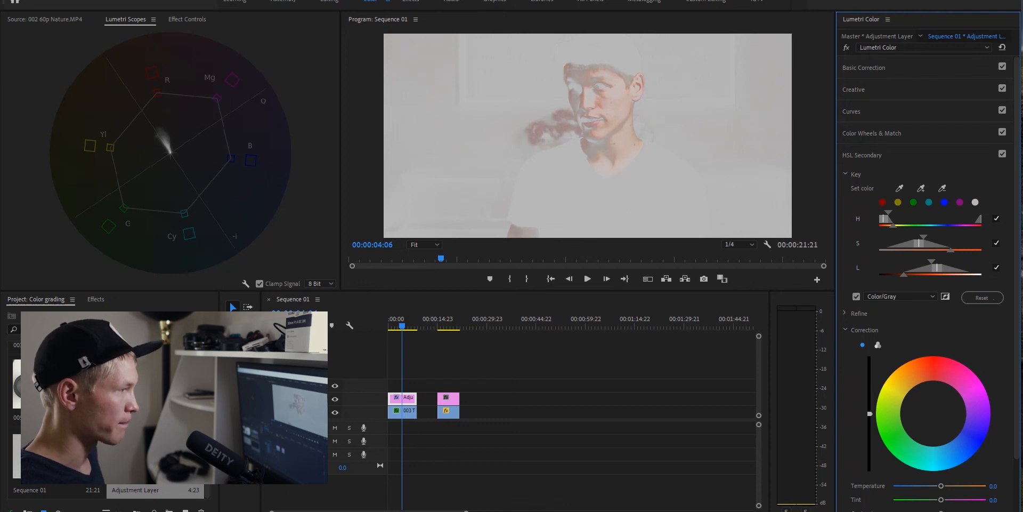
{"action": "left_click", "coordinate": [857, 297]}
- Set the saturation of the keyed skin tones to 110 in the HSL Secondary correction
{"action": "scroll", "coordinate": [856, 296], "scroll_direction": "down", "scroll_amount": 3}
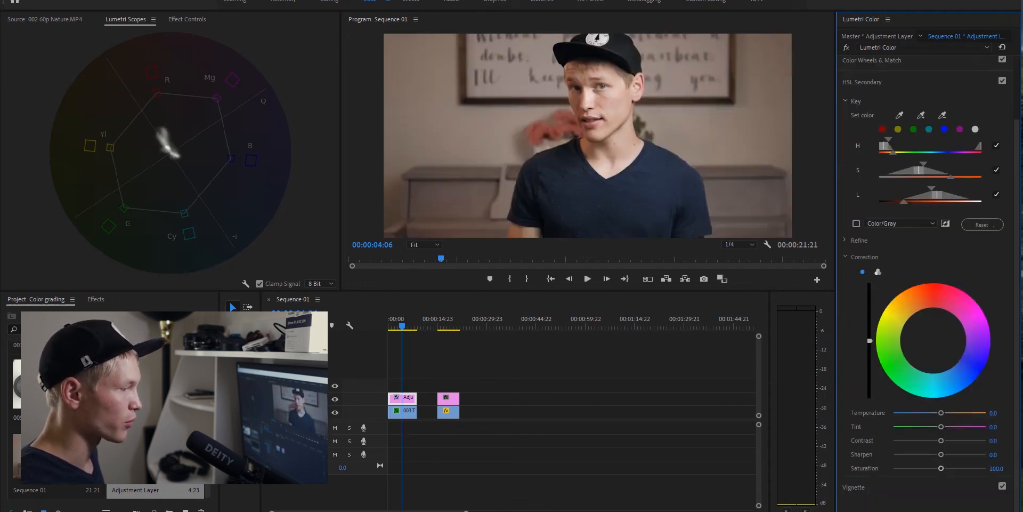
{"action": "left_click", "coordinate": [996, 468]}
{"action": "type", "text": "11"}
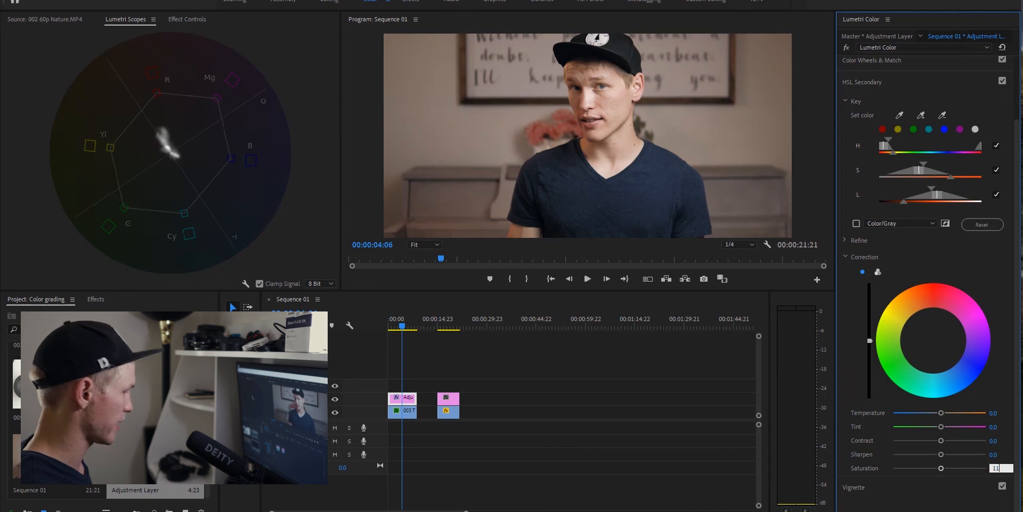
{"action": "type", "text": "0"}
{"action": "key", "text": "Return"}
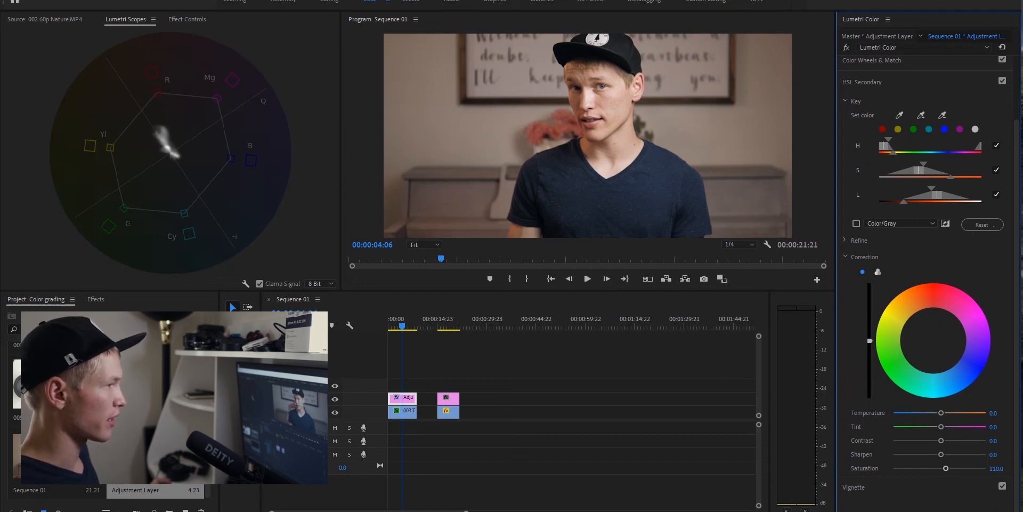
- Collapse the key settings and compare the image with HSL Secondary switched off and on, leaving it enabled
{"action": "left_click", "coordinate": [845, 100]}
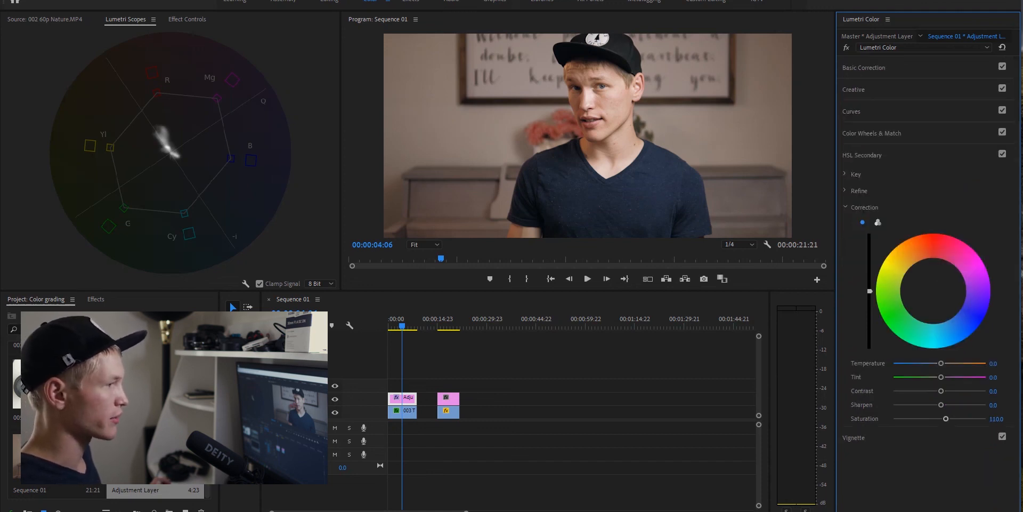
{"action": "left_click", "coordinate": [1002, 154]}
{"action": "left_click", "coordinate": [1002, 154]}
{"action": "left_click", "coordinate": [1003, 154]}
{"action": "left_click", "coordinate": [1002, 154]}
{"action": "left_click", "coordinate": [1002, 153]}
{"action": "left_click", "coordinate": [1002, 153]}
{"action": "left_click", "coordinate": [1002, 154]}
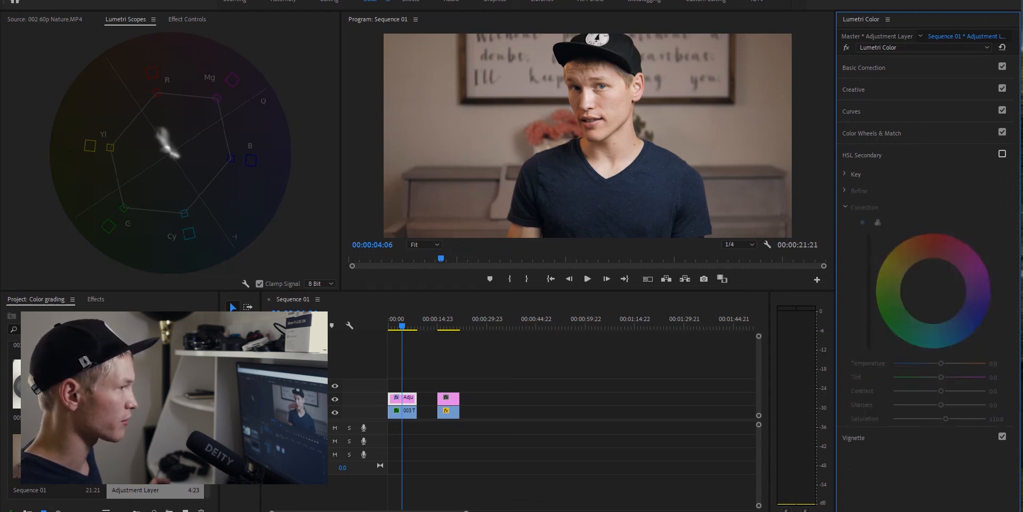
{"action": "left_click", "coordinate": [1002, 154]}
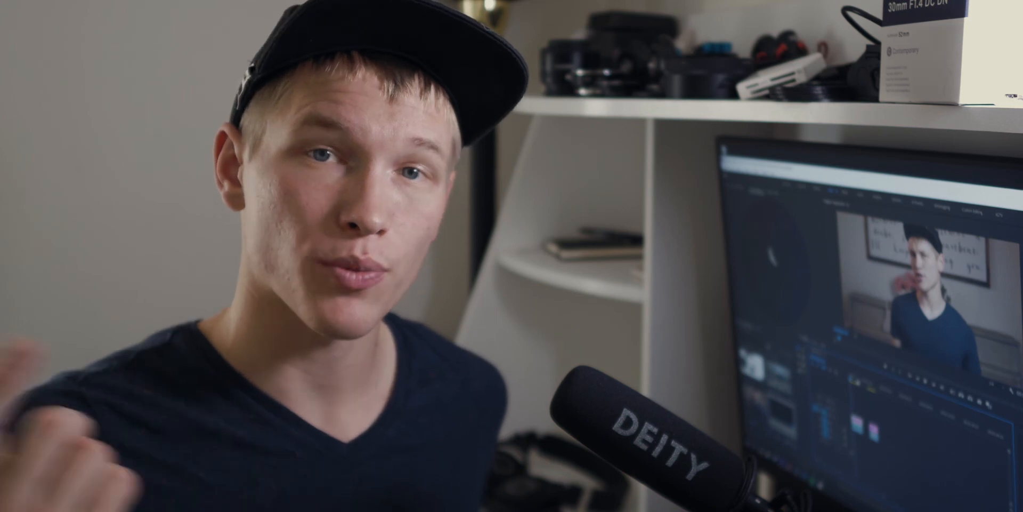